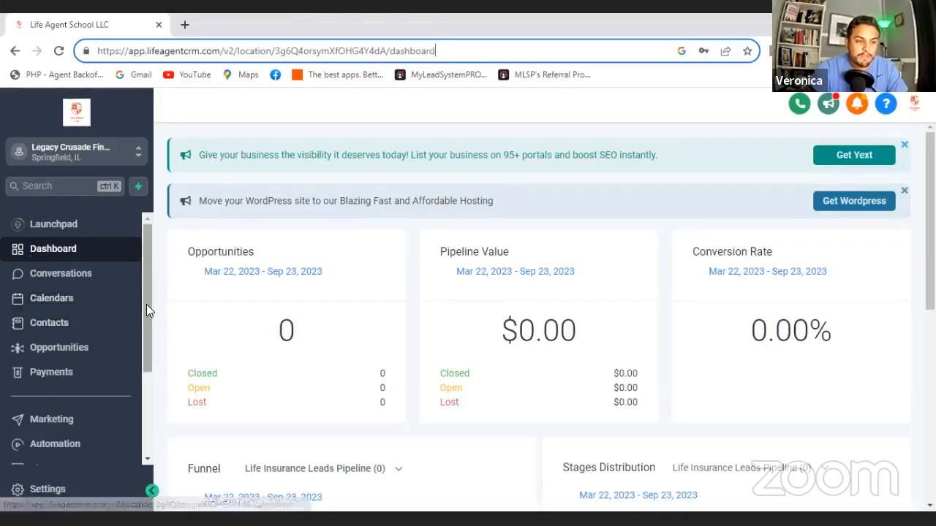
- Dismiss both promotional banners on the dashboard, for Yext listings and WordPress hosting
drag(146, 304, 148, 346)
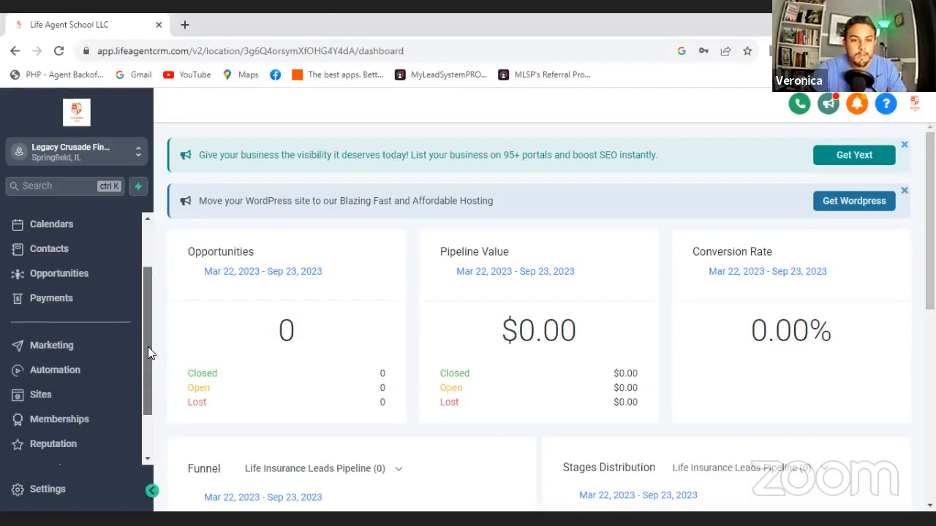
click(906, 150)
click(907, 153)
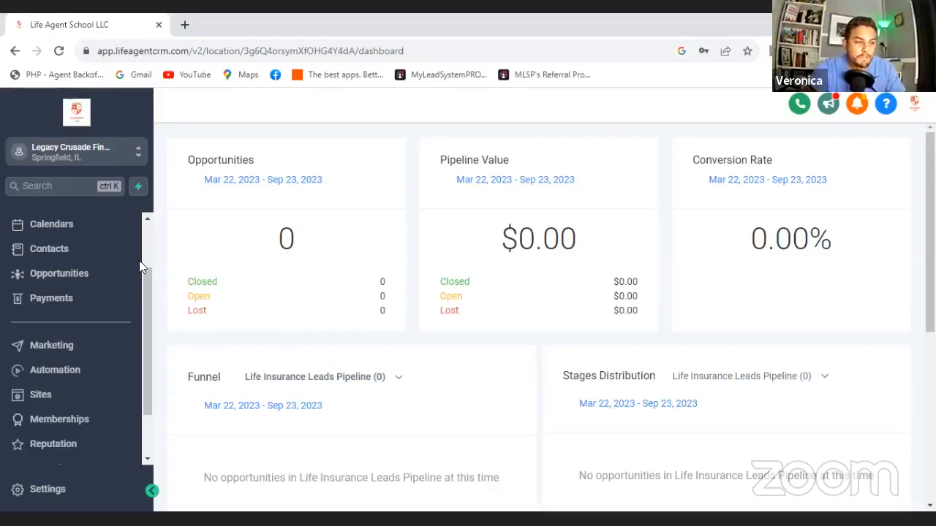
drag(143, 266, 147, 232)
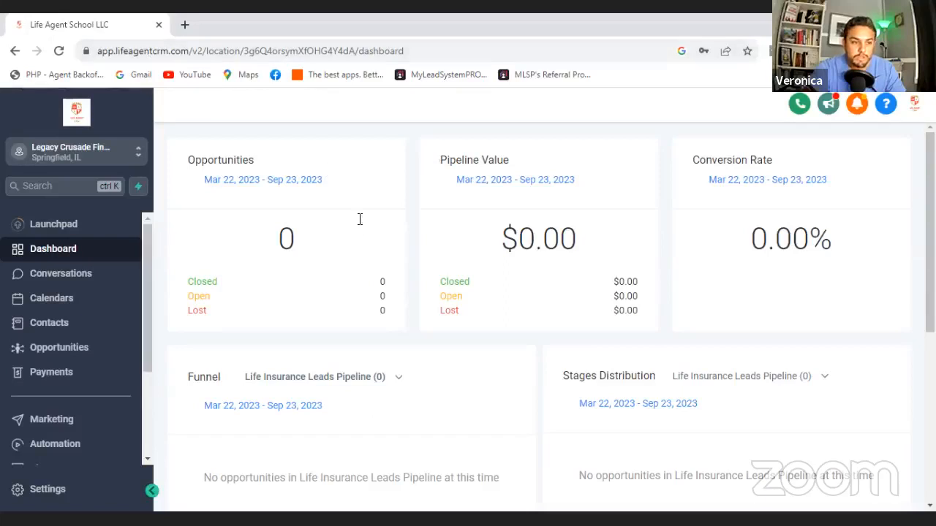
- Start adding a new employee in the My Staff settings and expand the User Info section
drag(144, 268, 144, 337)
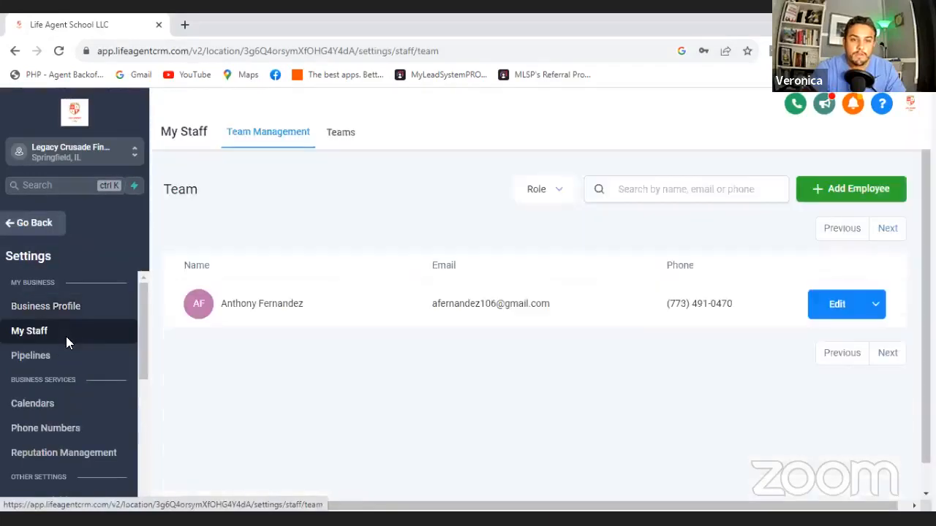
click(878, 190)
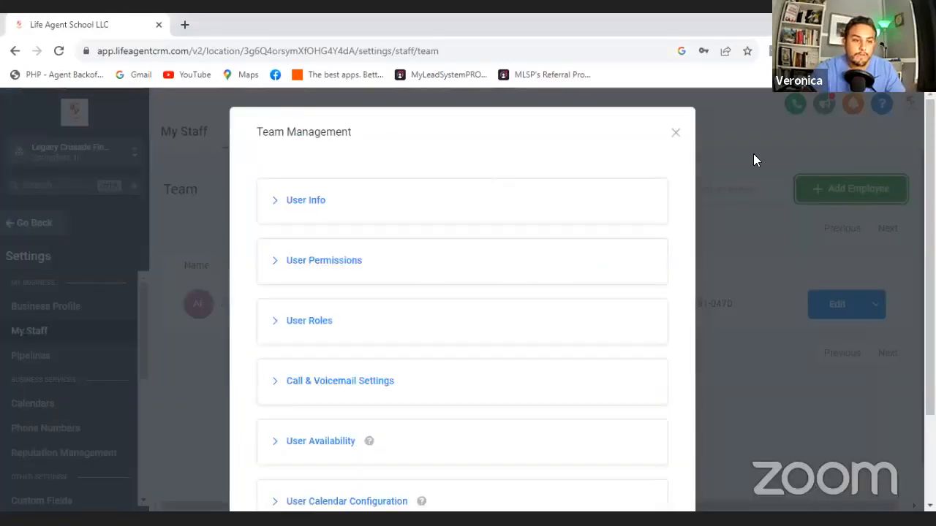
click(303, 209)
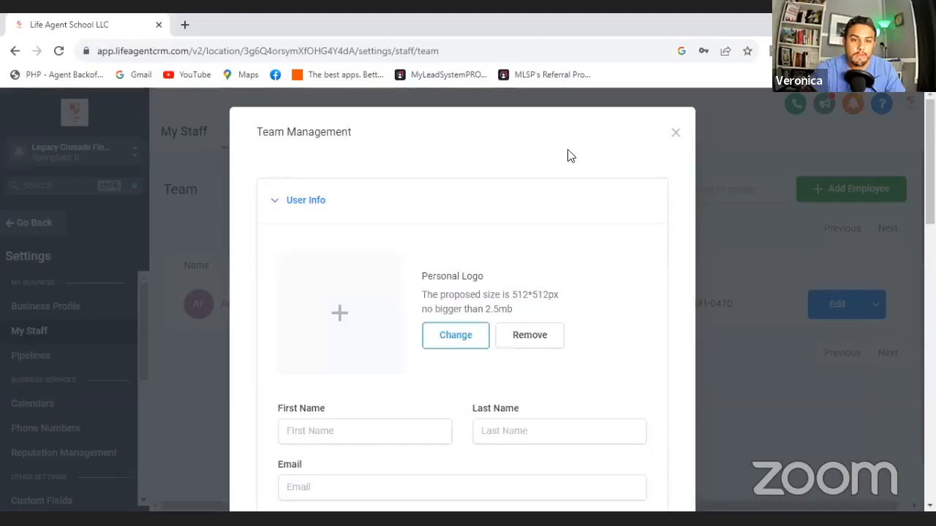
- Fill in the new employee's first name, last name and email with placeholder demo details
click(346, 422)
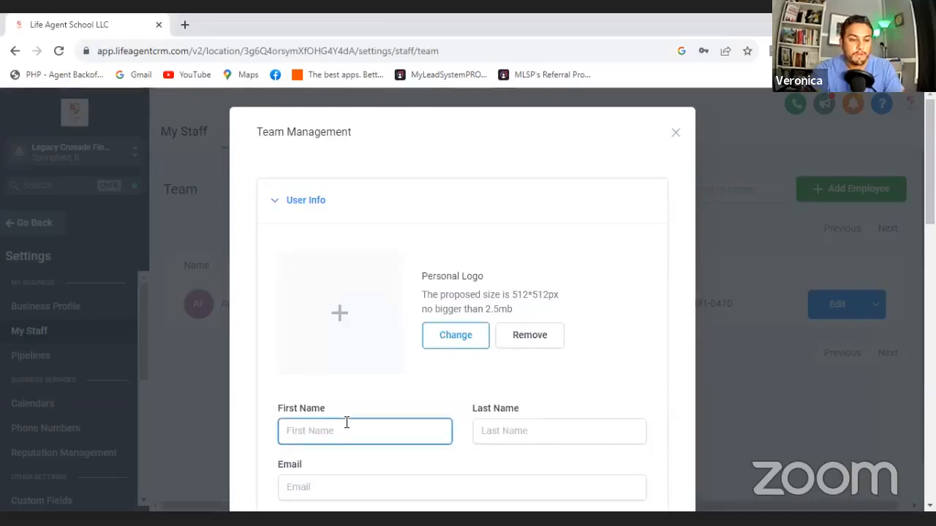
text(Demo)
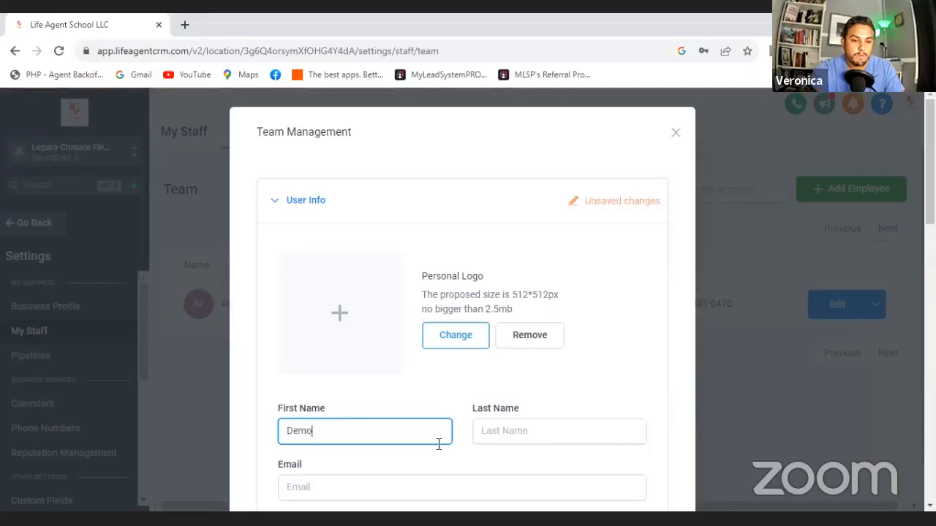
click(492, 433)
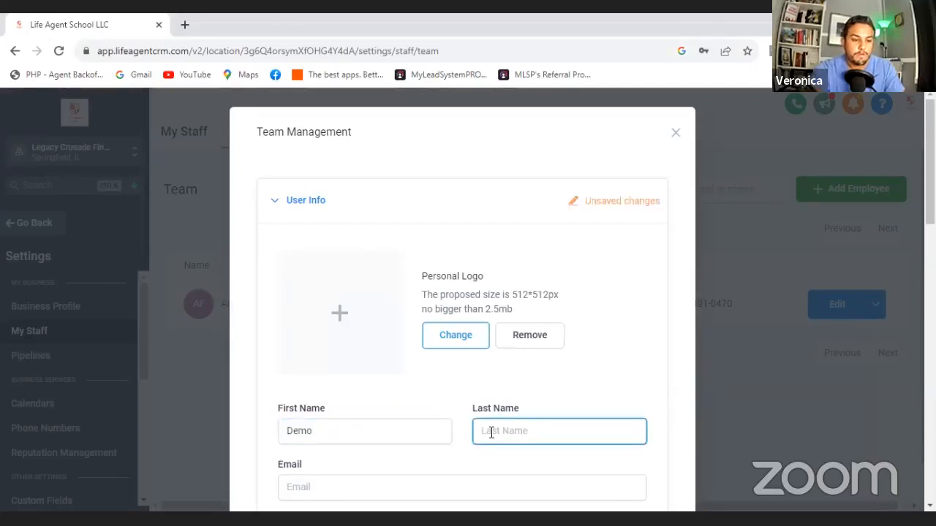
text(demo)
key(Tab)
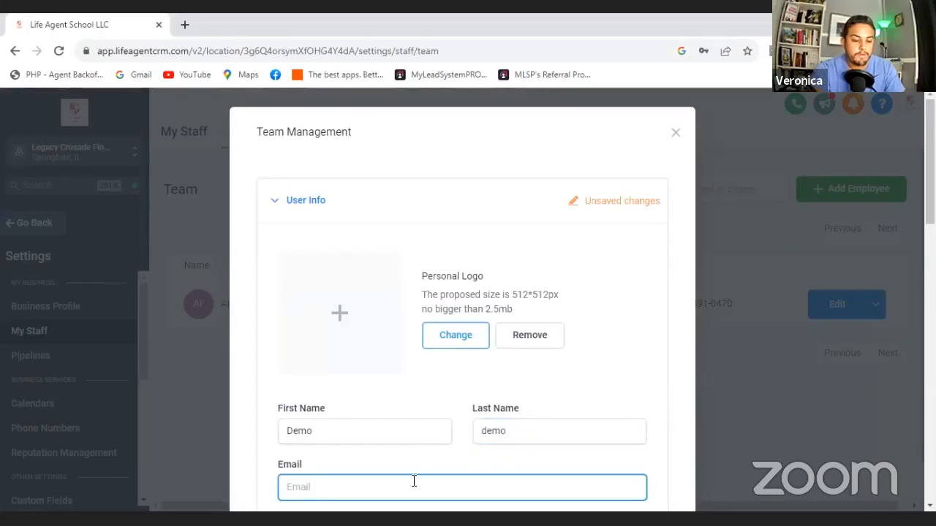
text(demo@demo)
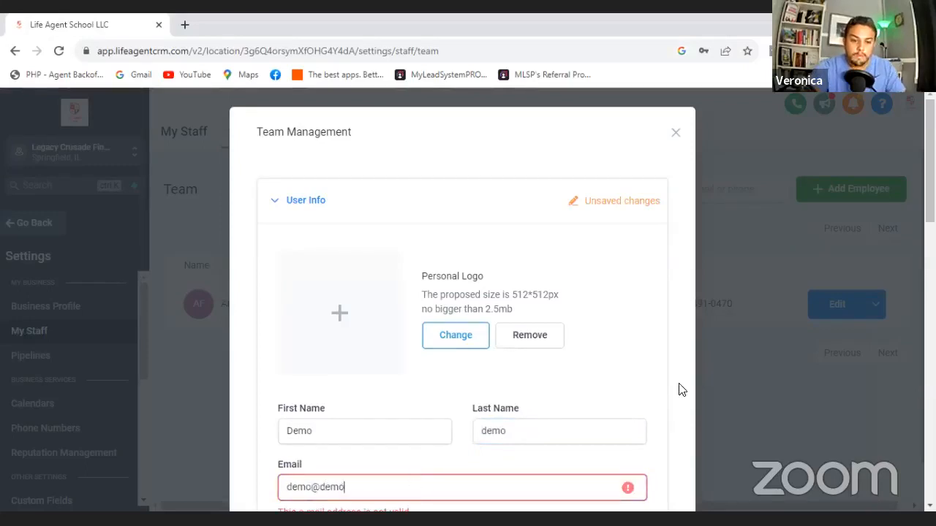
text(.com)
key(Tab)
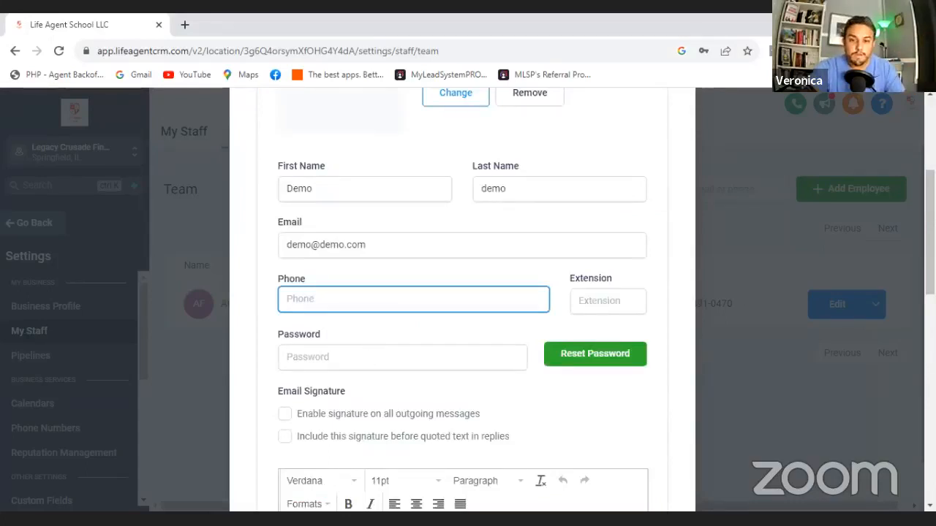
- Review the remaining User Info fields down to the email signature, and show the calendar choices
scroll(462, 292, down, 1)
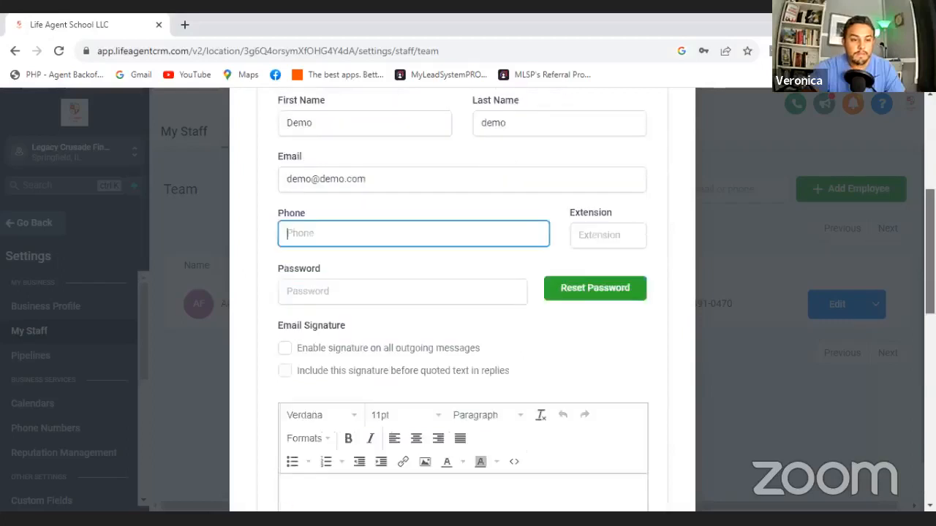
scroll(462, 293, down, 2)
scroll(462, 292, down, 1)
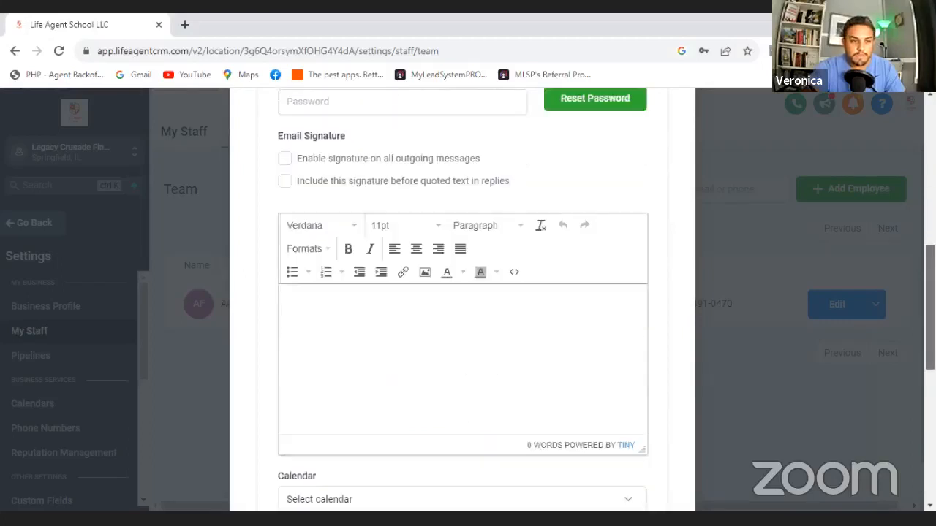
scroll(658, 248, down, 1)
scroll(658, 249, down, 3)
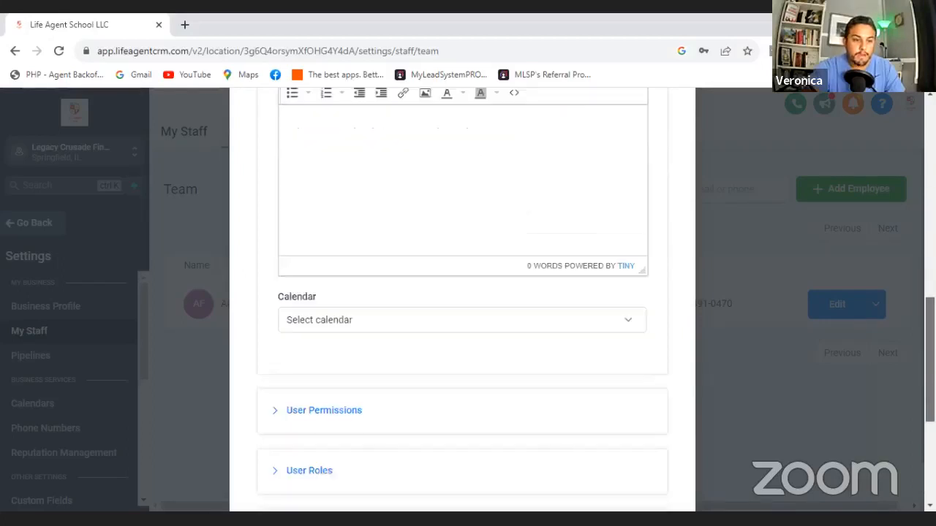
click(631, 227)
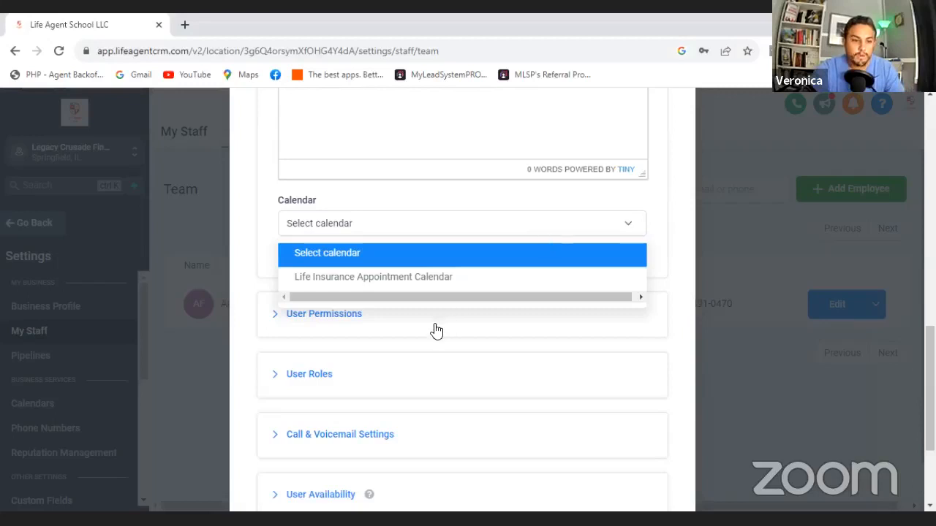
- Expand the User Permissions section and review all of the new employee's permission switches
click(346, 319)
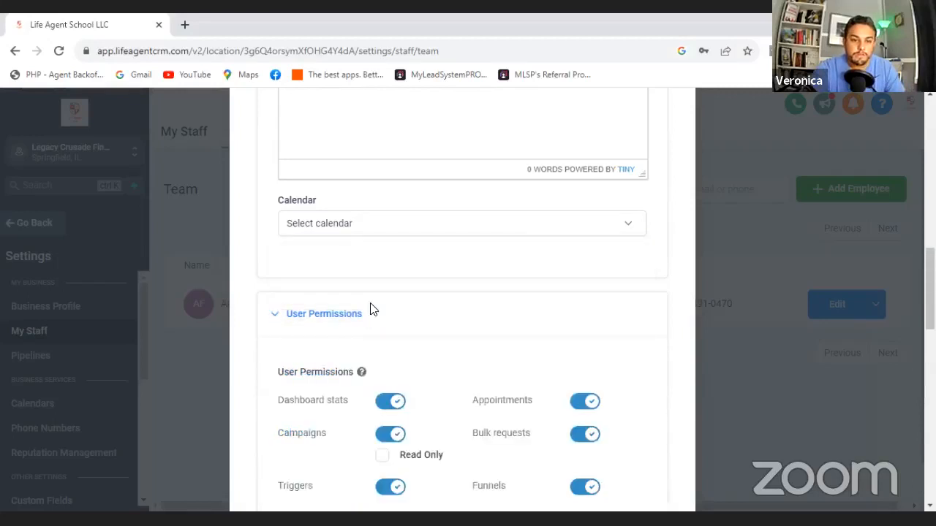
scroll(370, 310, down, 3)
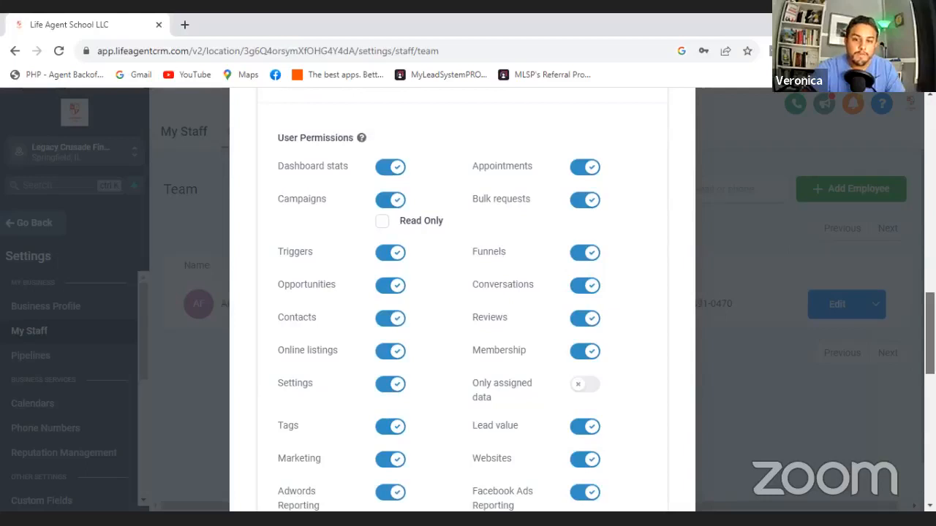
scroll(468, 300, down, 1)
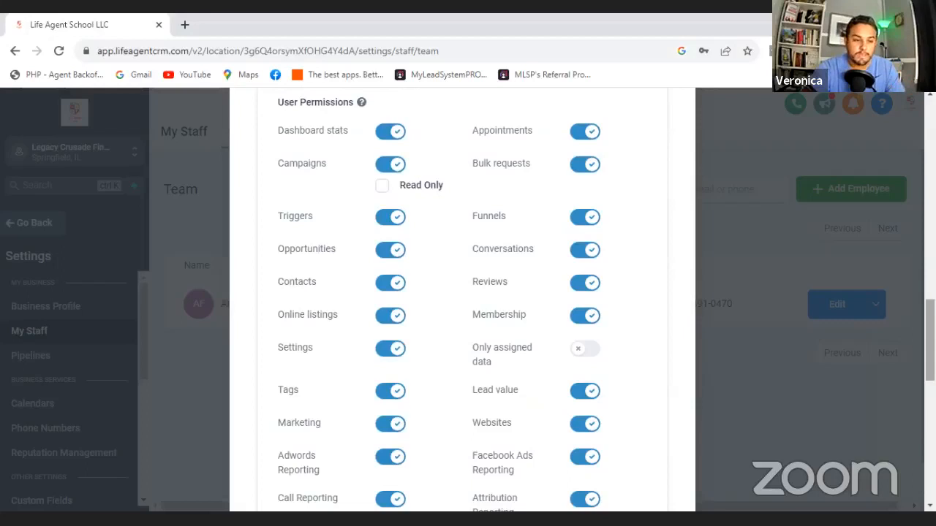
scroll(476, 427, down, 2)
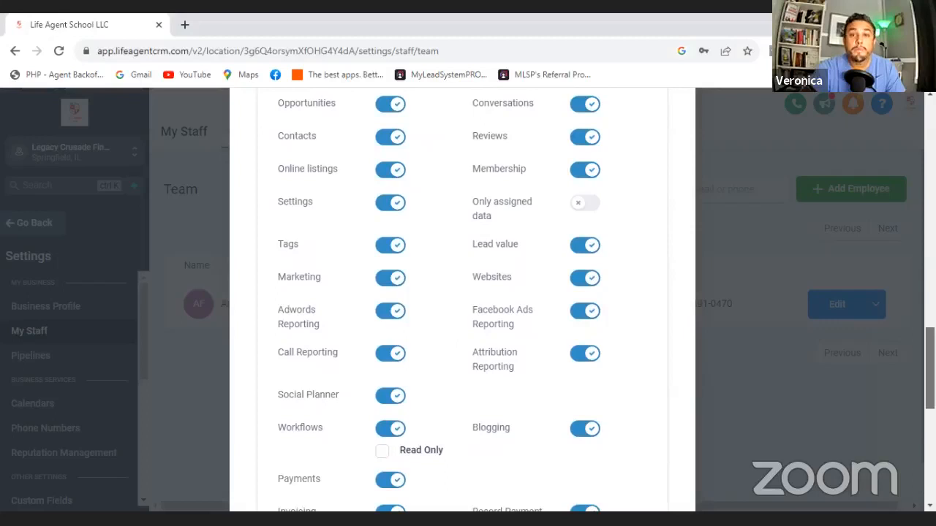
scroll(462, 300, down, 3)
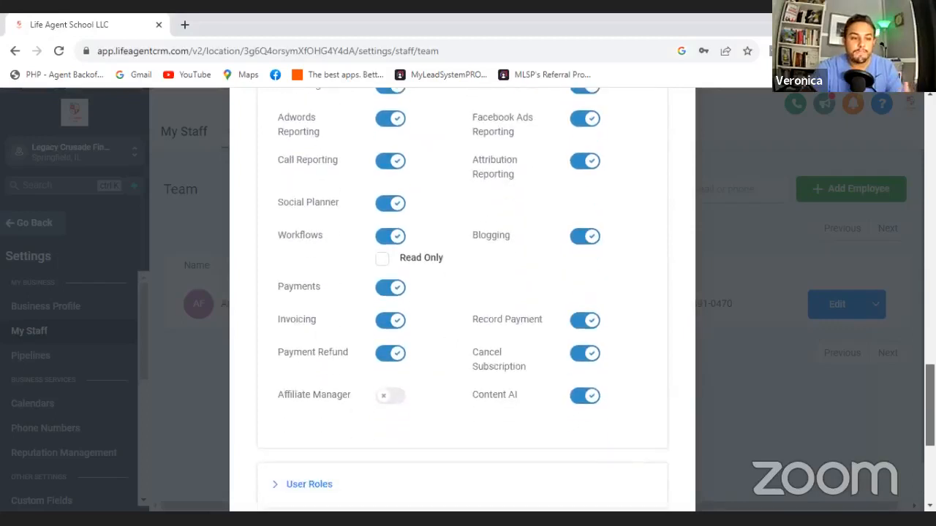
scroll(336, 384, down, 2)
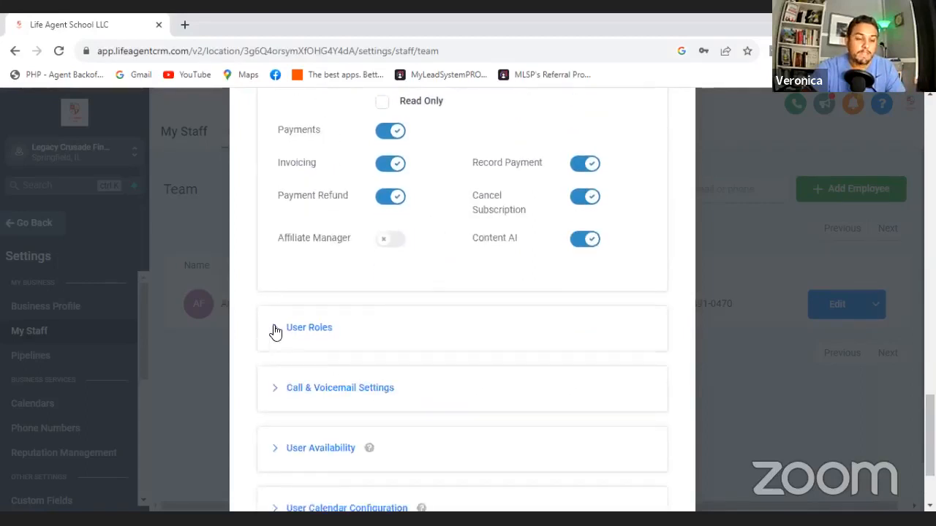
- Expand User Roles and check the available role options, leaving the role as User
click(272, 328)
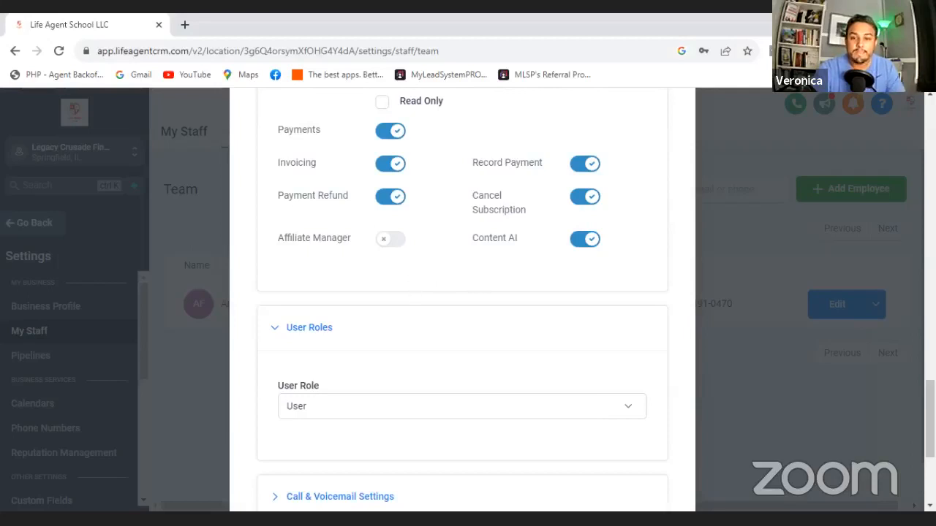
scroll(462, 300, down, 1)
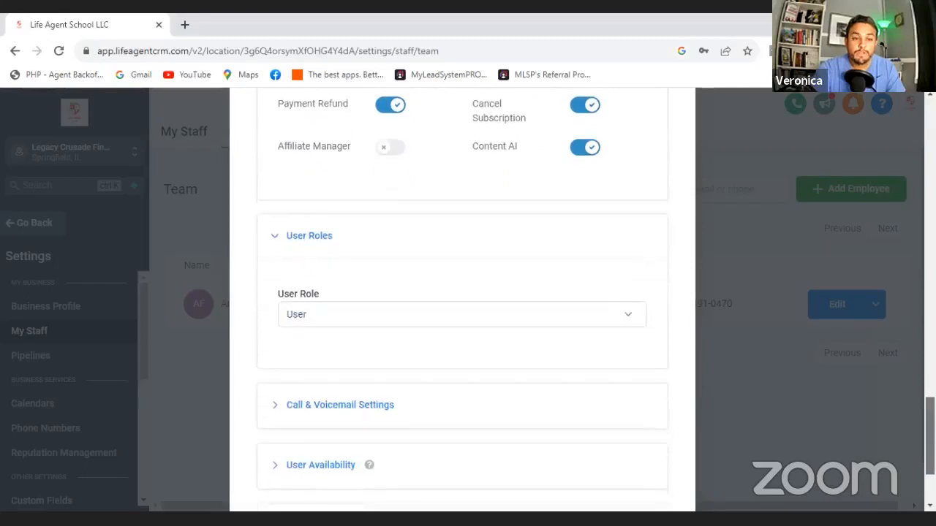
click(428, 320)
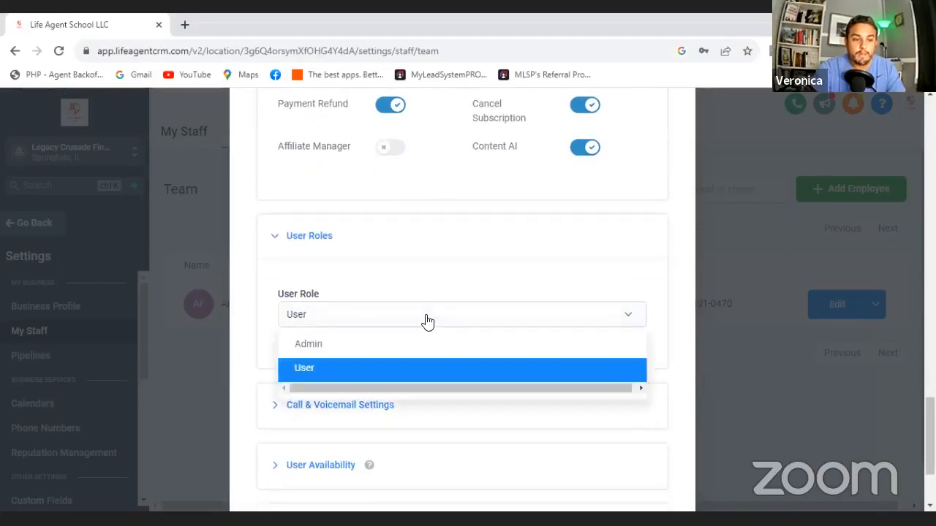
click(433, 319)
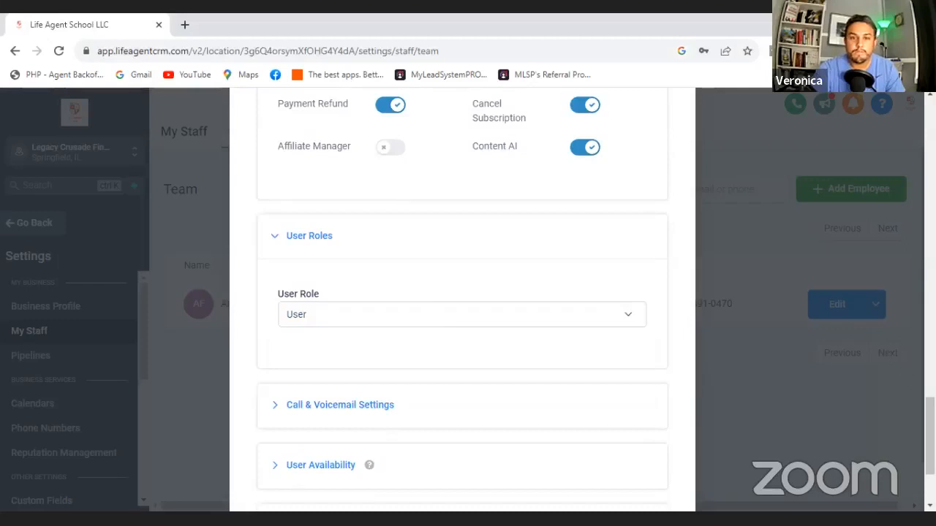
- Expand Call & Voicemail Settings and review the inbound number, call forwarding and incoming call timeout options
scroll(462, 293, down, 2)
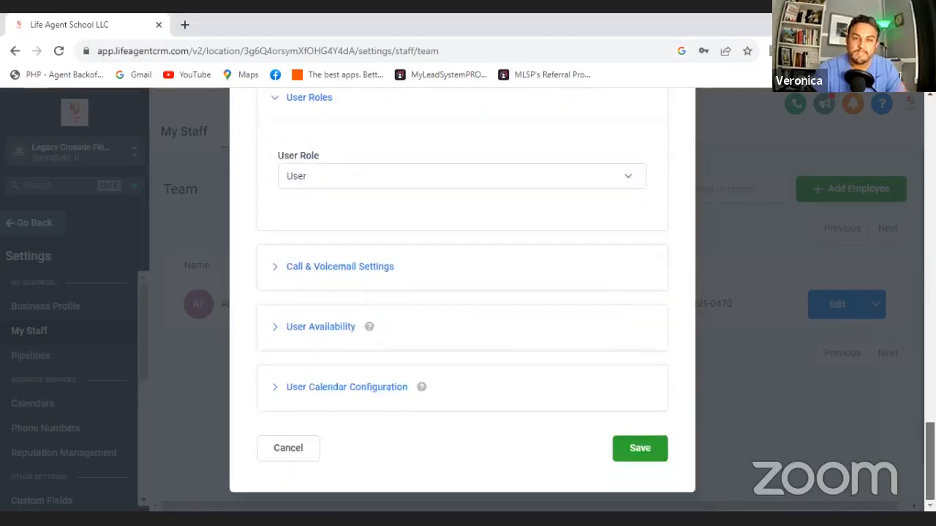
click(330, 278)
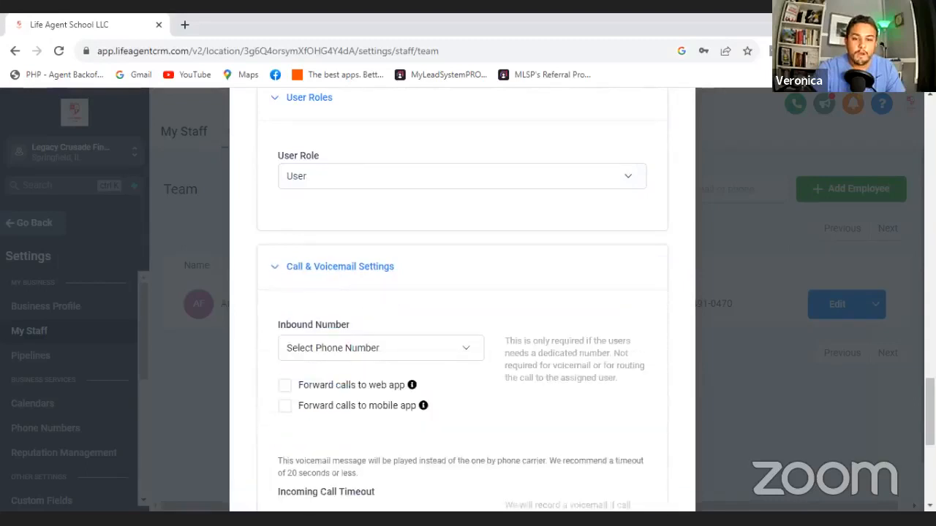
scroll(462, 300, down, 4)
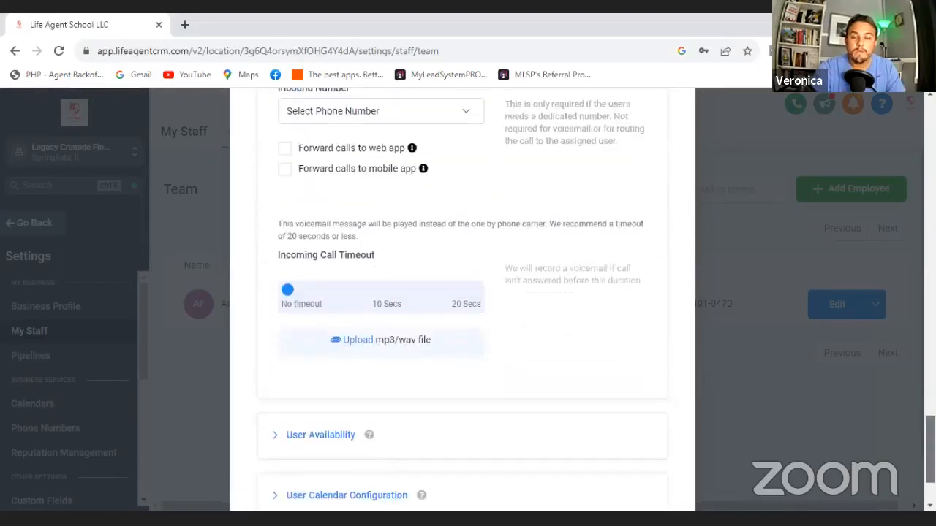
scroll(462, 300, down, 2)
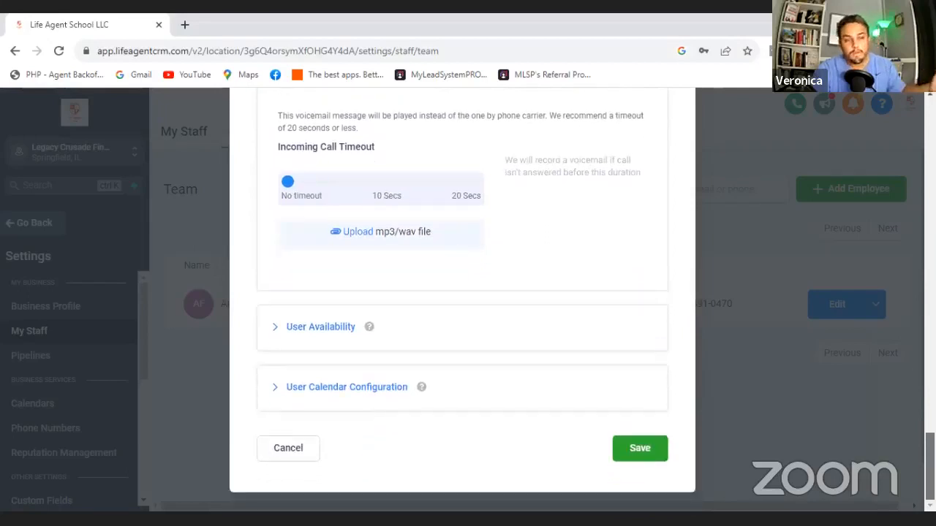
- Expand User Availability and User Calendar Configuration and review their meeting location, time zone, hours and calendar connection settings
click(294, 327)
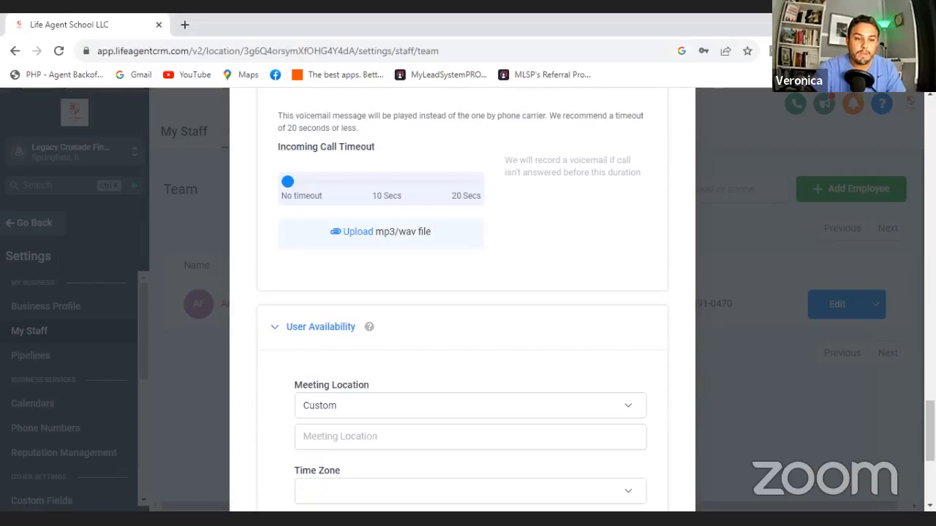
scroll(462, 307, down, 3)
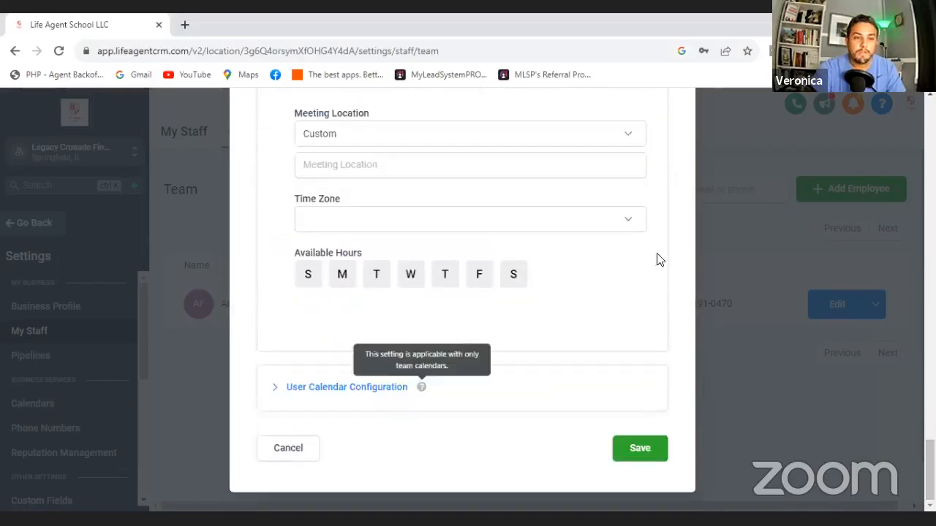
click(315, 387)
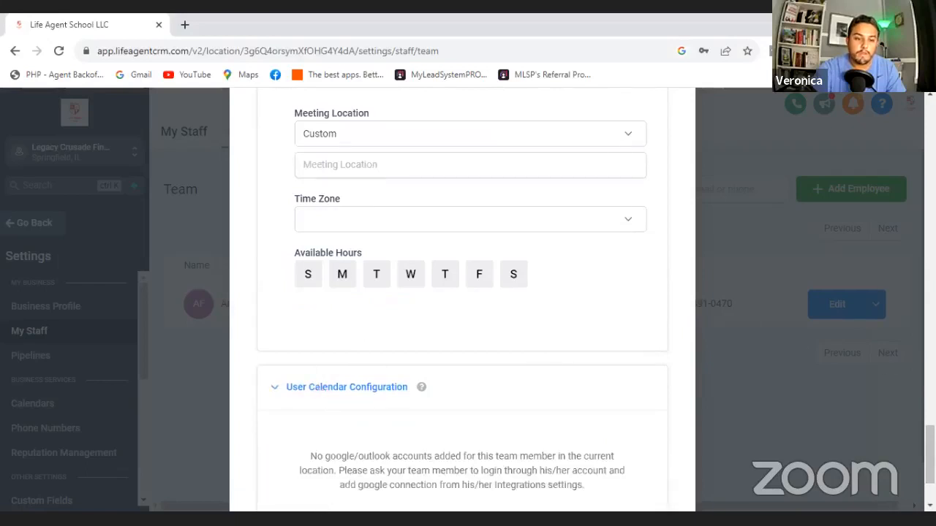
scroll(462, 292, down, 2)
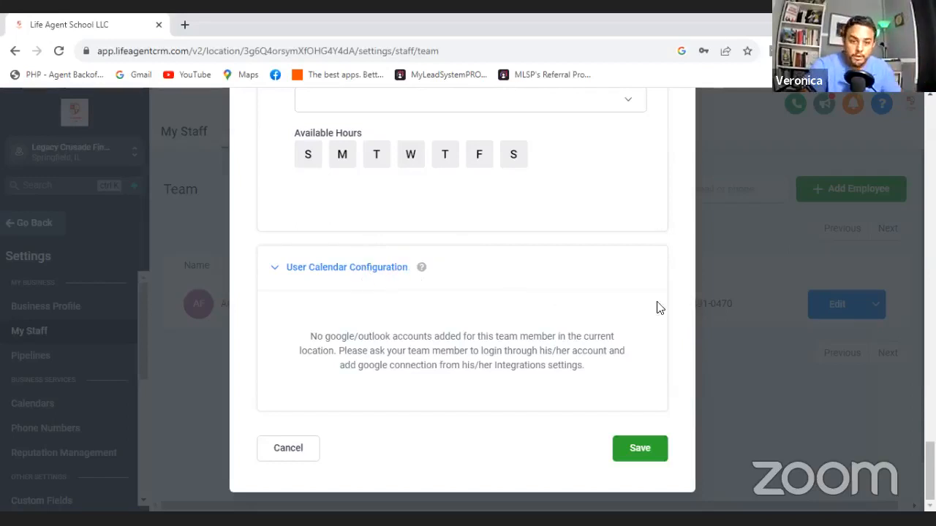
scroll(462, 293, up, 5)
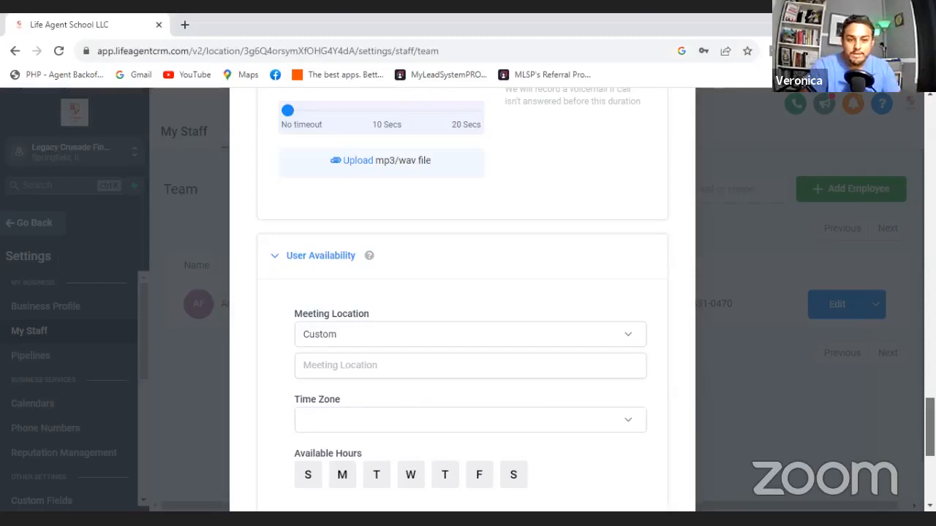
- Go back to the User Permissions section and recheck the new employee's permission switches, from Dashboard stats through Content AI
scroll(462, 300, up, 10)
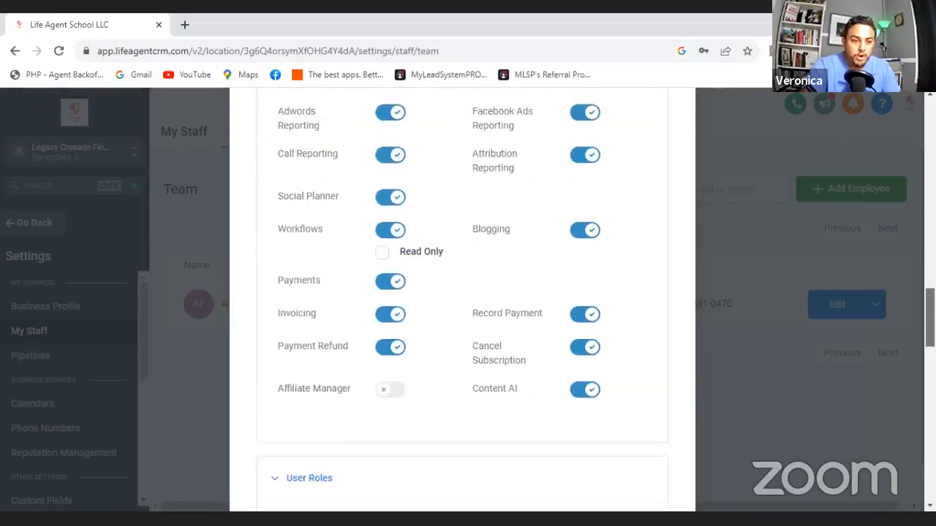
scroll(462, 300, up, 2)
scroll(462, 300, up, 1)
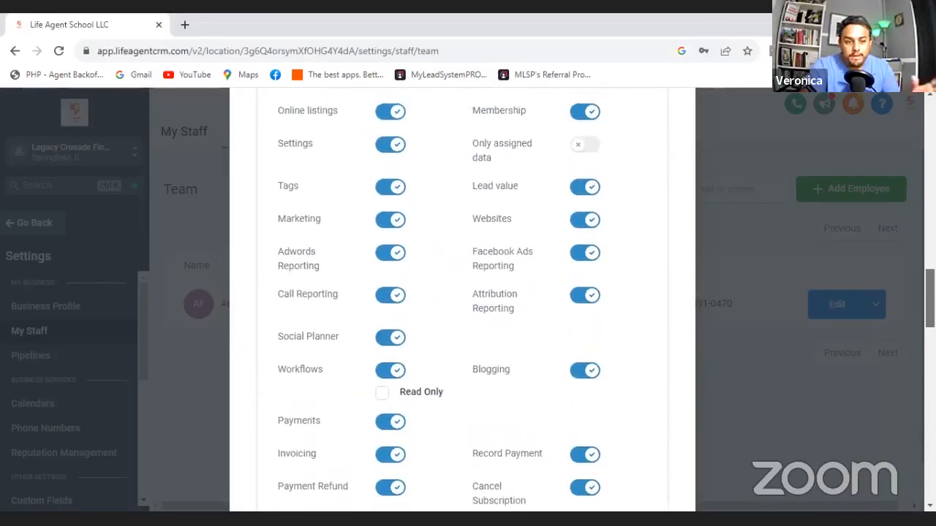
scroll(826, 315, up, 3)
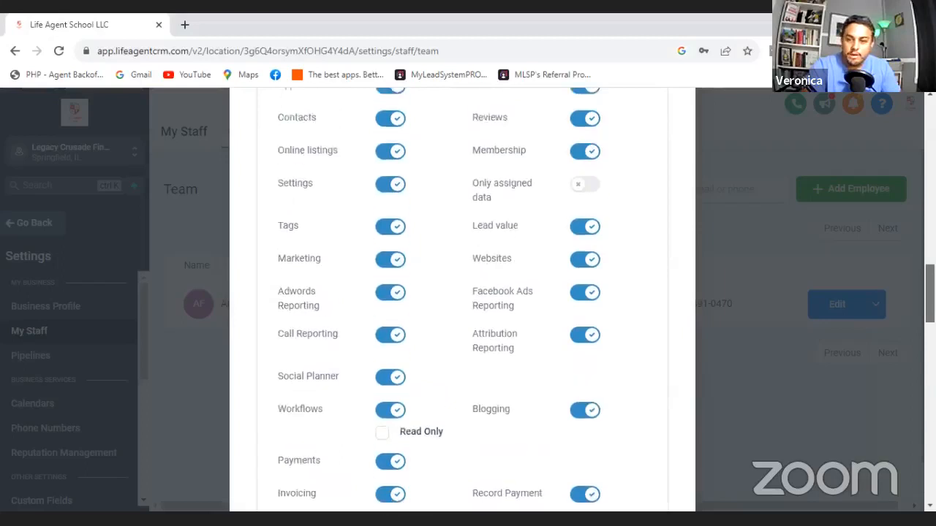
scroll(462, 300, up, 3)
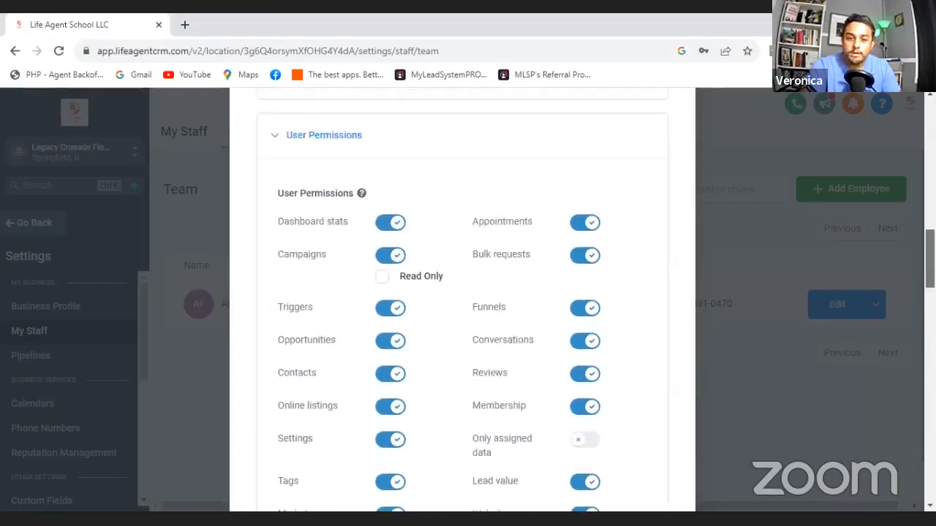
scroll(660, 265, up, 2)
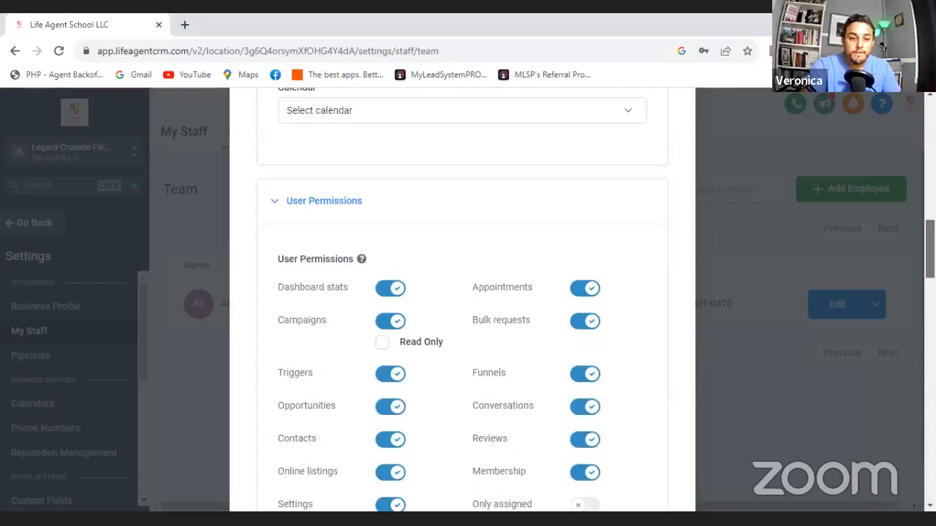
scroll(462, 300, down, 6)
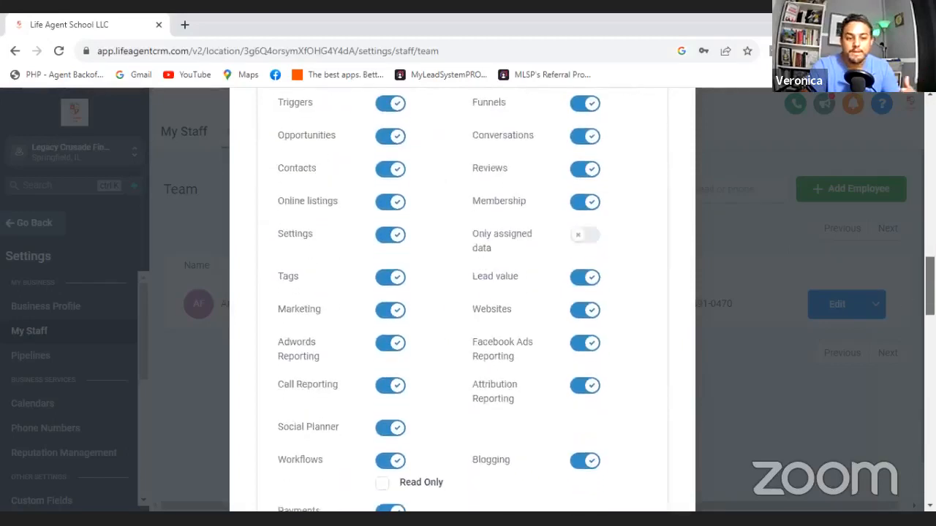